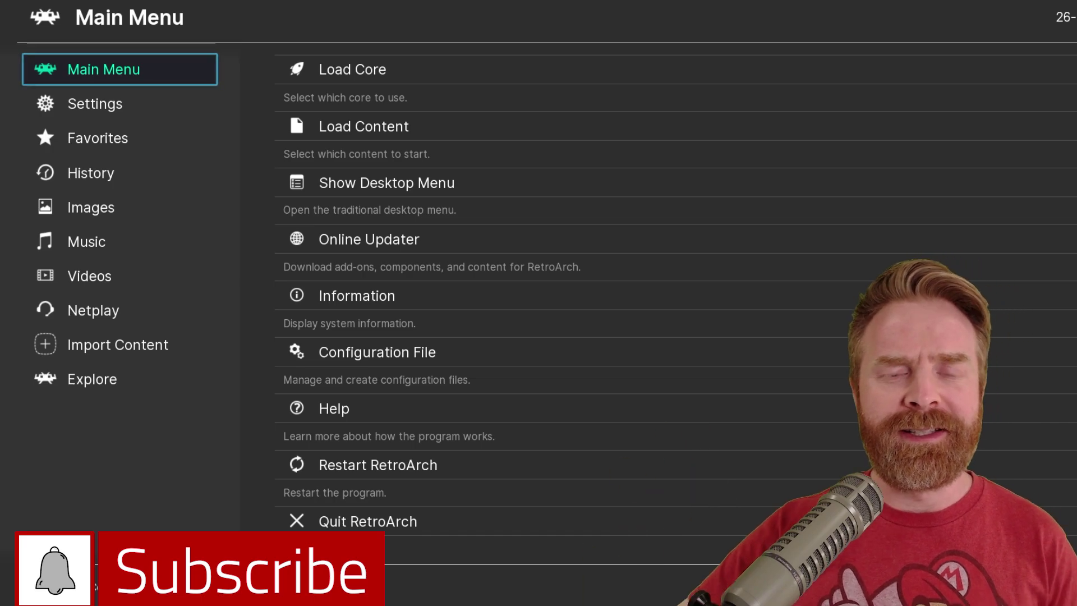
- Open the Appearance options within the User Interface settings
left_click(95, 103)
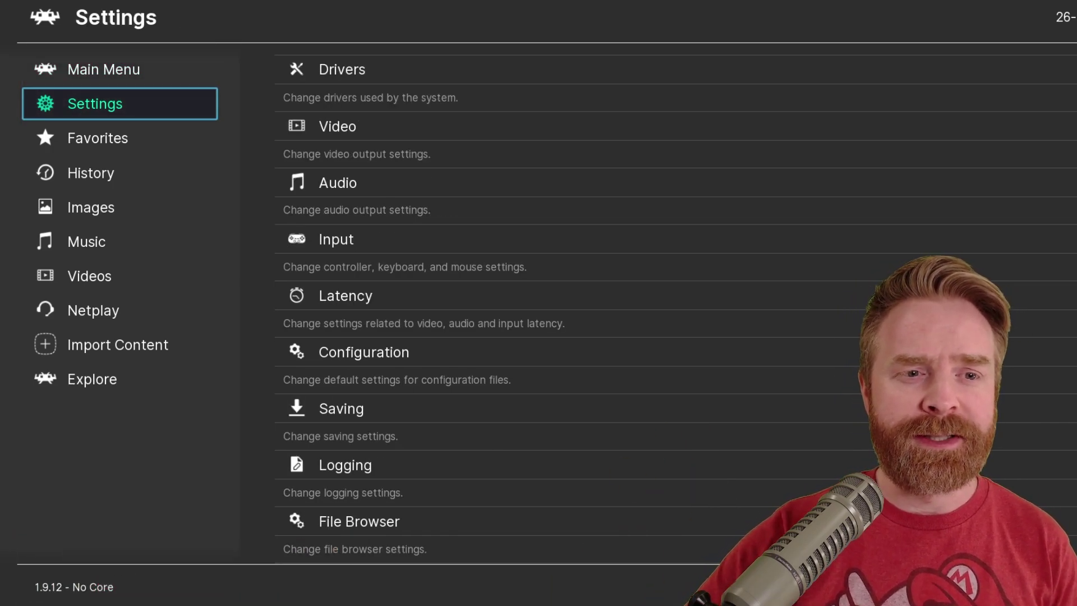
key("Right")
key("Down")
key("Down")
key("Down")
key("Down")
key("Down")
key("Down")
key("Down")
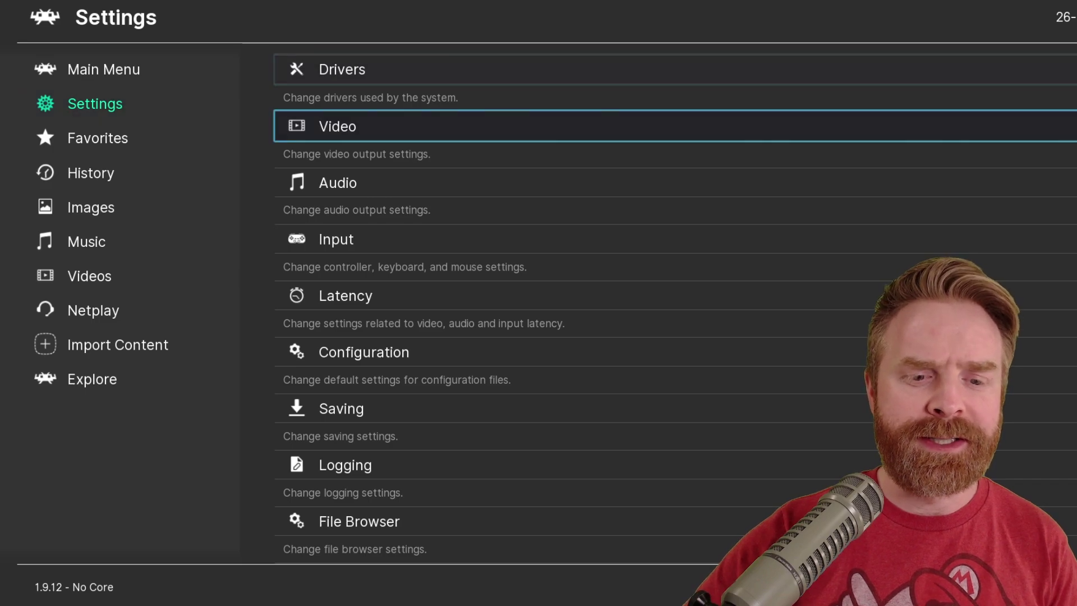
key("Down")
key("Down")
key("Down")
key("Down")
key("Down")
key("Down")
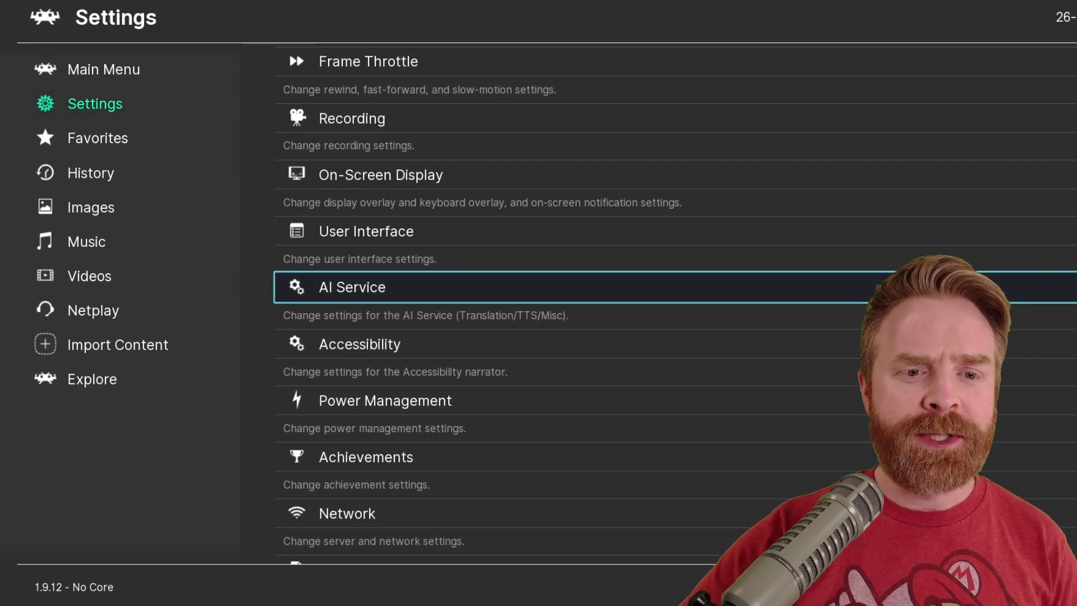
key("Up")
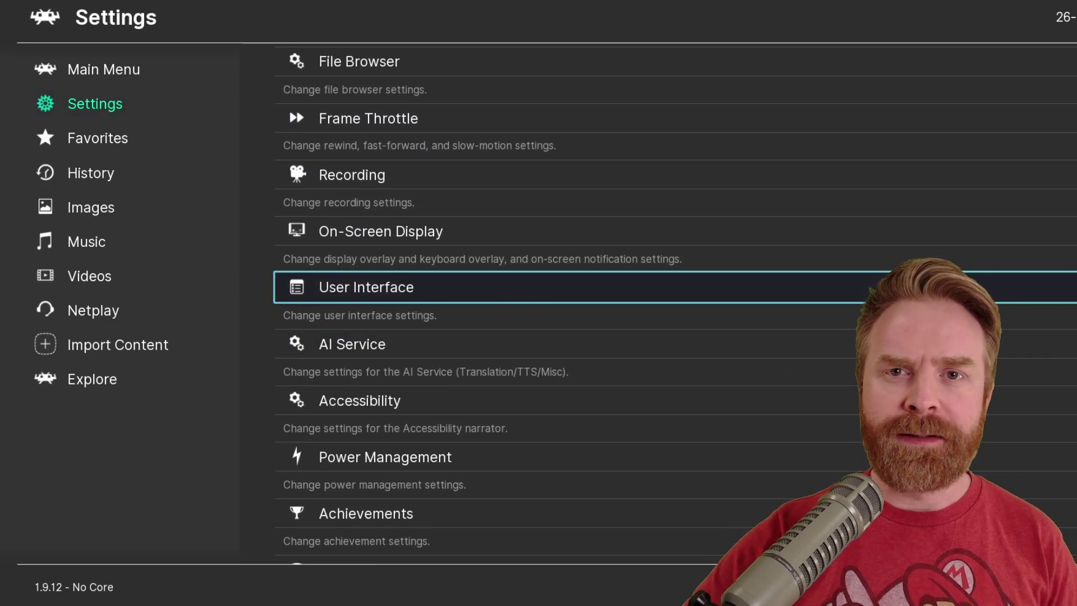
key("Return")
key("Return")
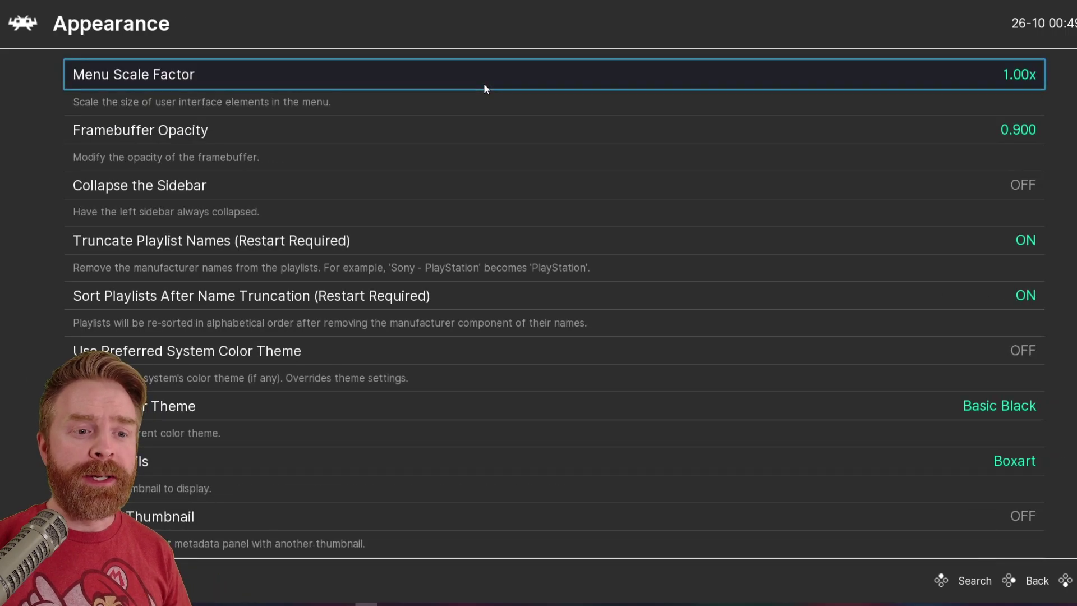
- Set the menu color theme to Basic White
key("Down")
key("Down")
key("Down")
key("Down")
key("Down")
key("Down")
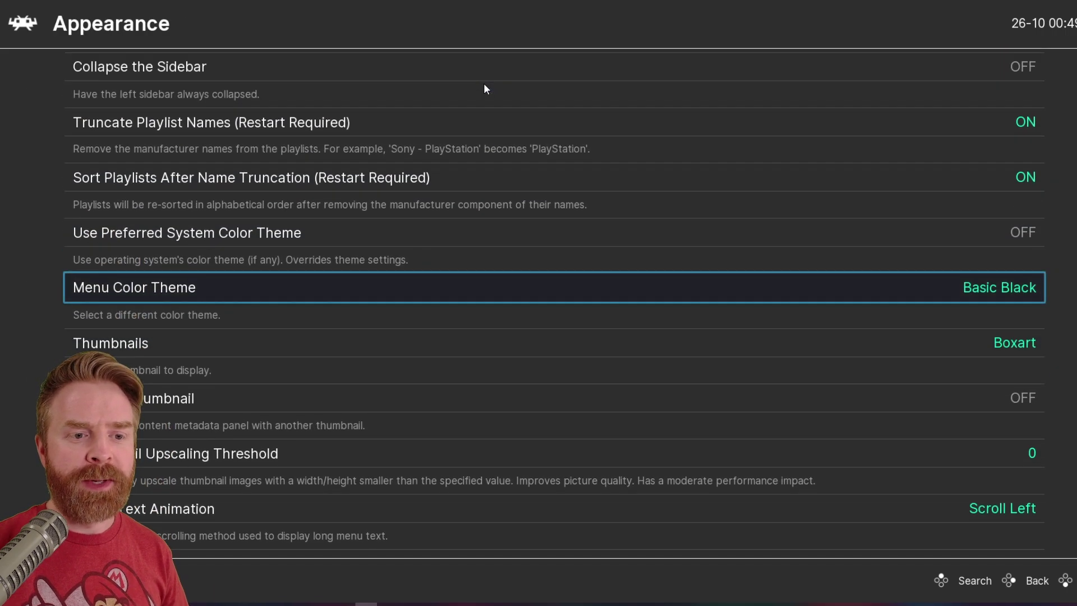
key("Return")
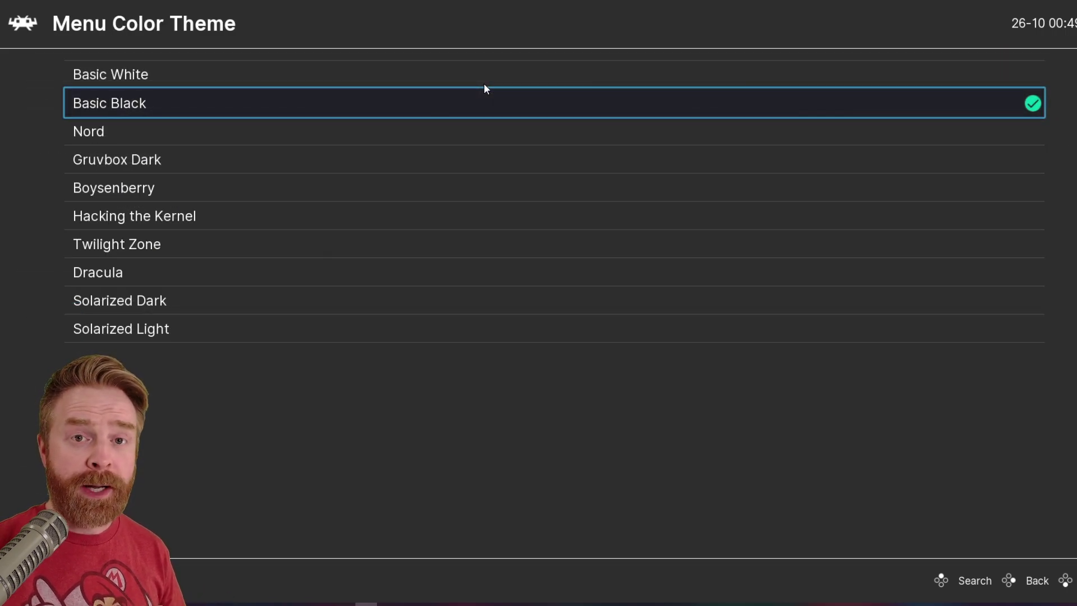
key("Up")
key("Return")
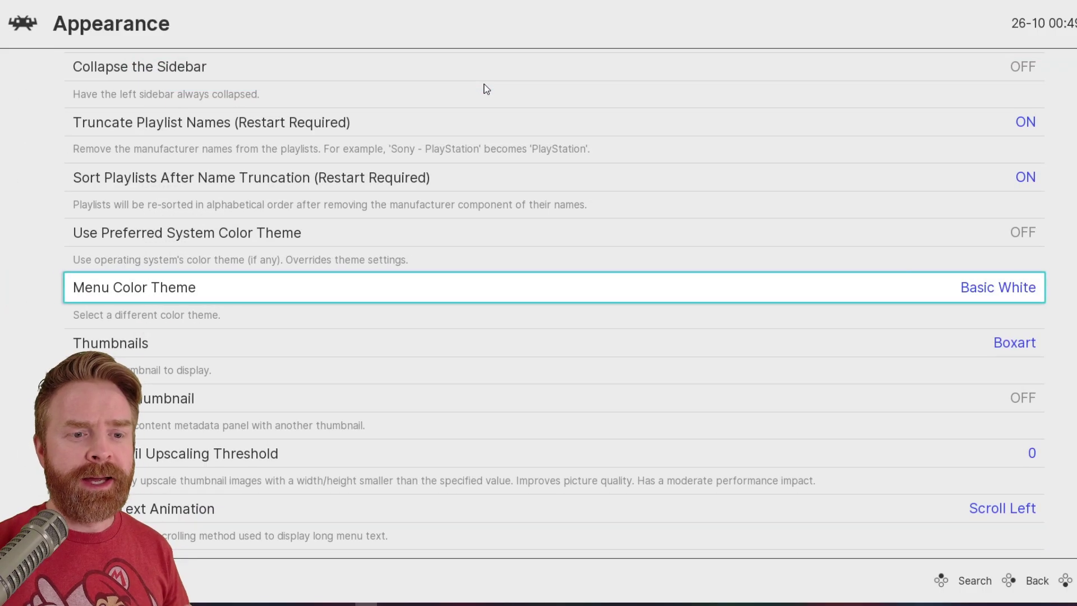
- Switch the menu color theme to Nord
key("Return")
key("Down")
key("Down")
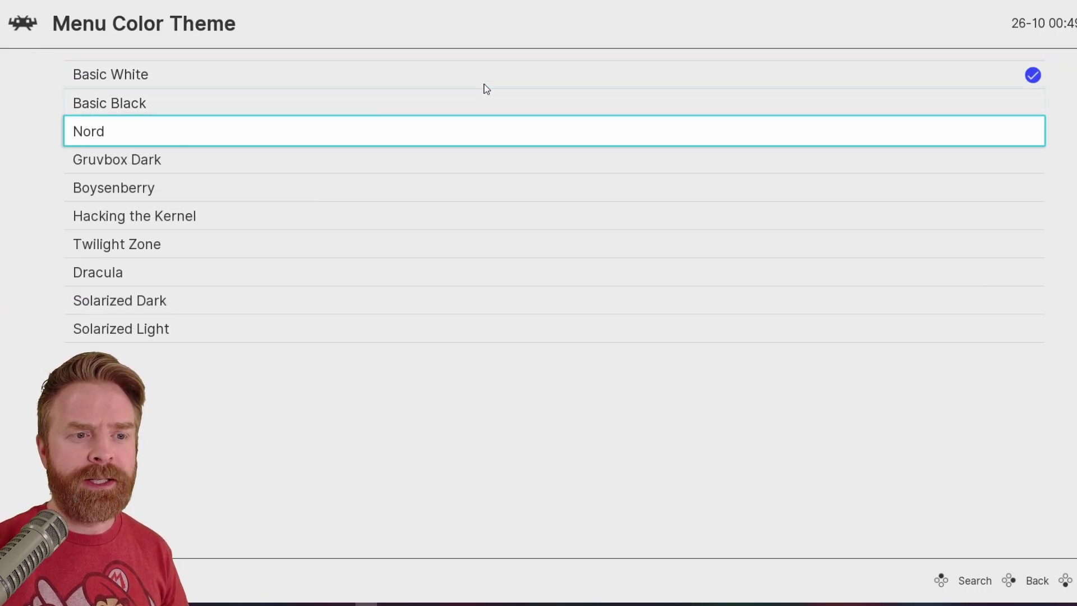
key("Return")
- Change the menu color theme to Solarized Light
key("Return")
key("Down")
key("Down")
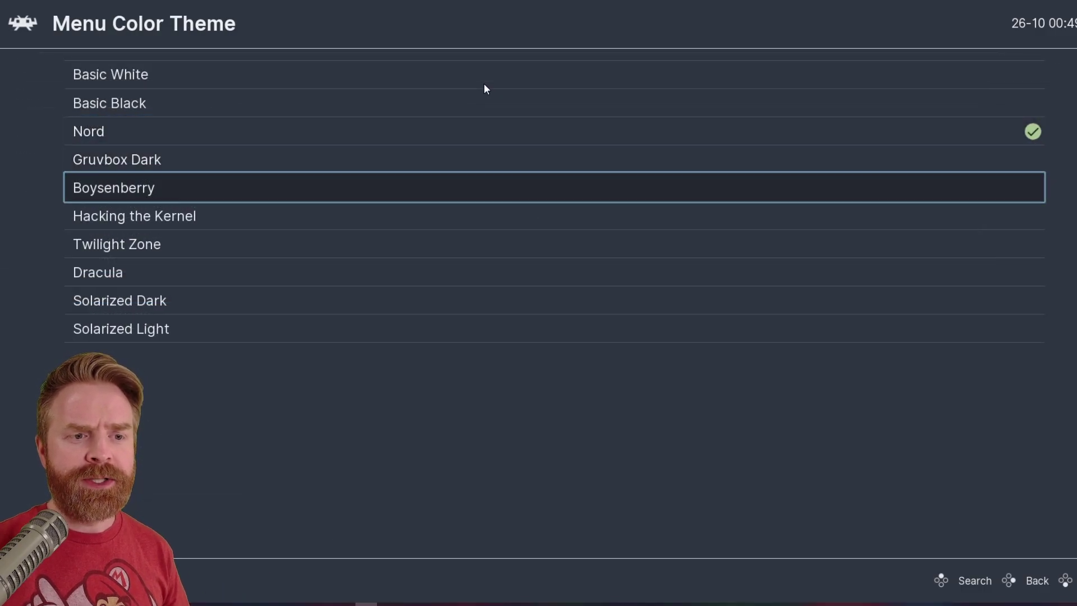
key("Down")
key("Down")
key("Down")
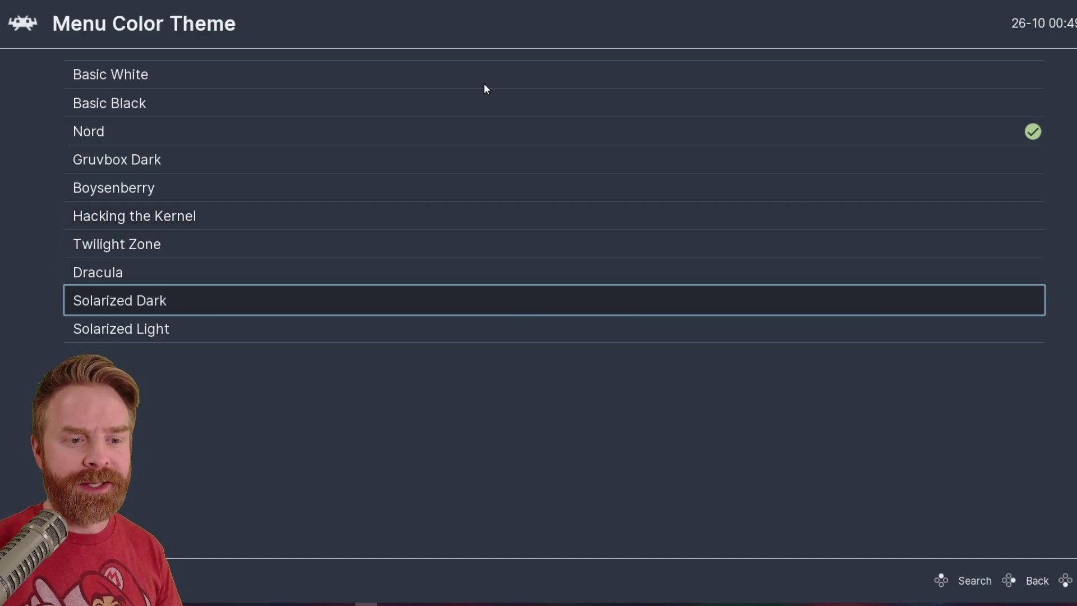
key("Return")
key("Return")
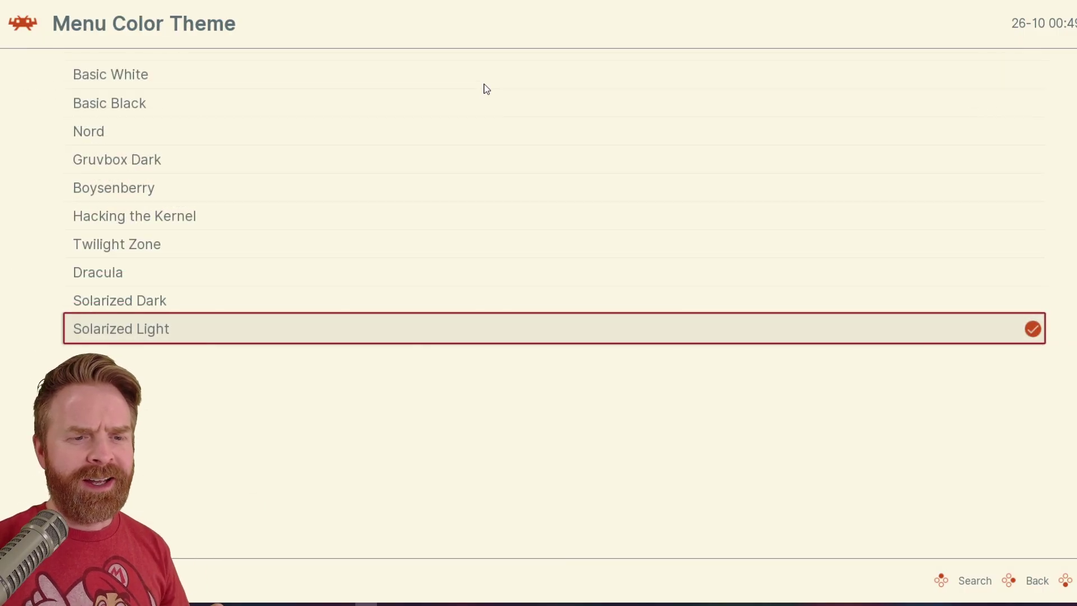
key("Return")
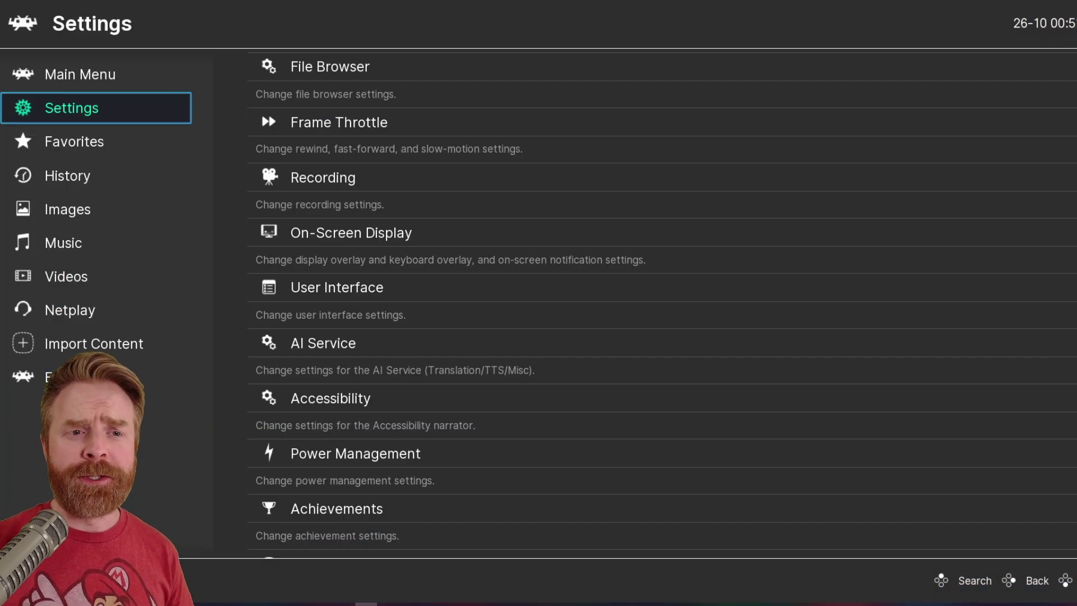
- Set the menu driver in the User Interface settings to glui
key("Right")
key("Down")
key("Up")
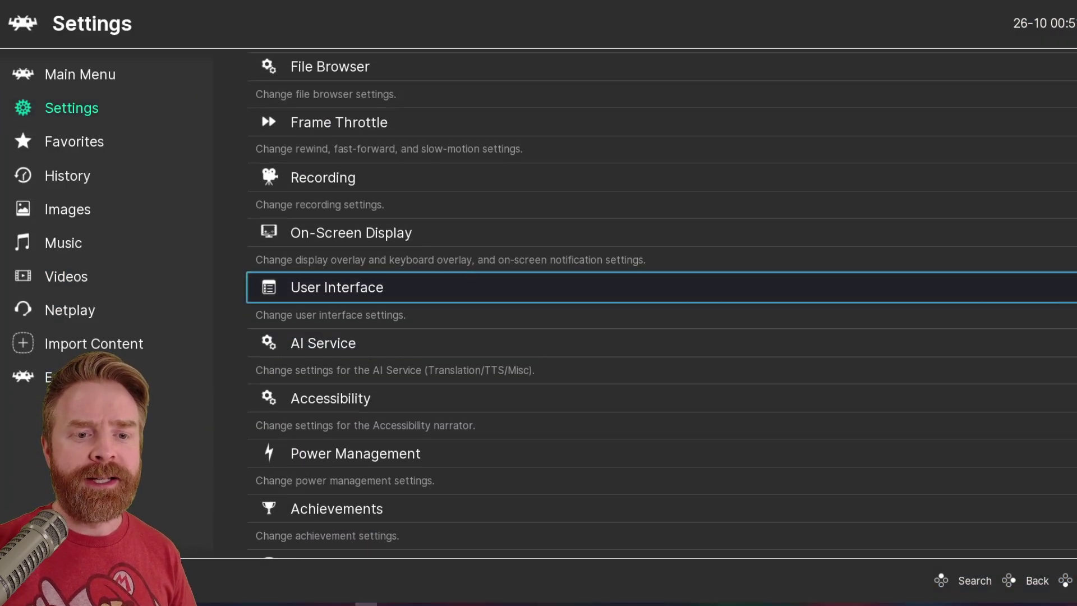
key("Return")
key("Down")
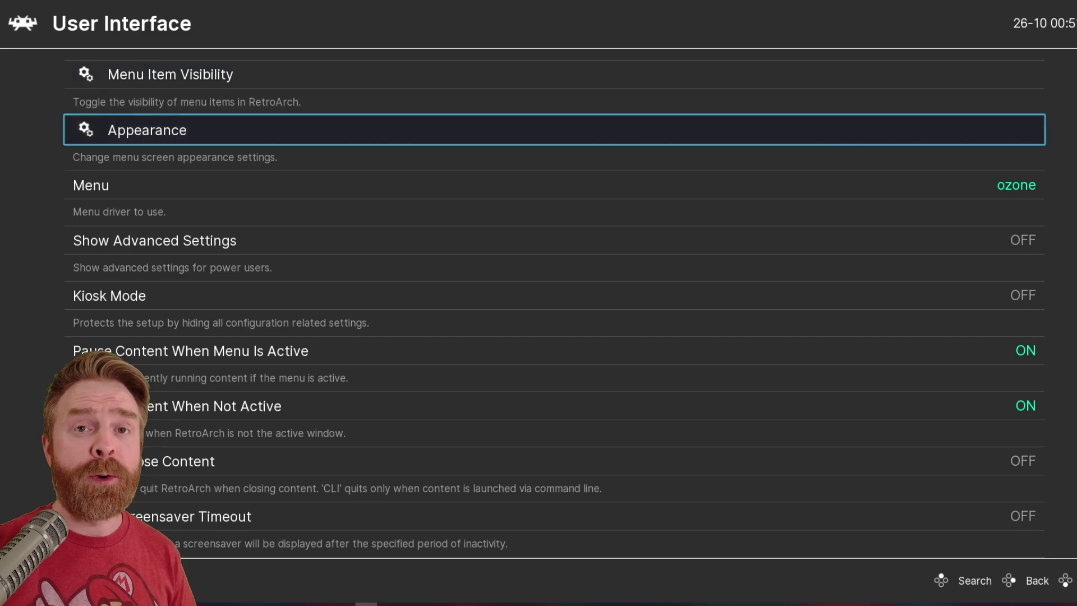
key("Down")
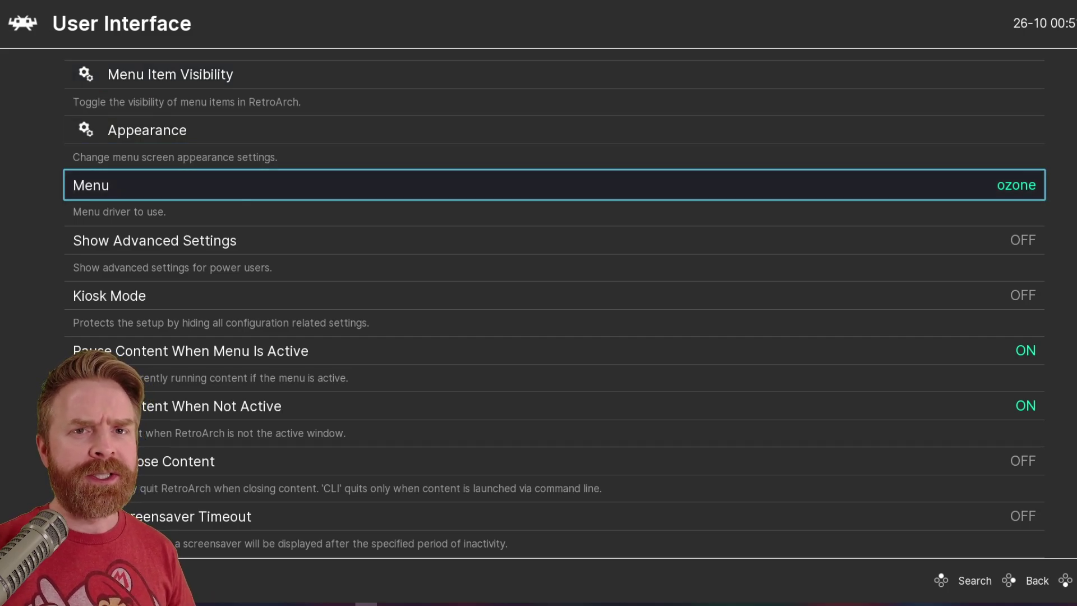
key("Return")
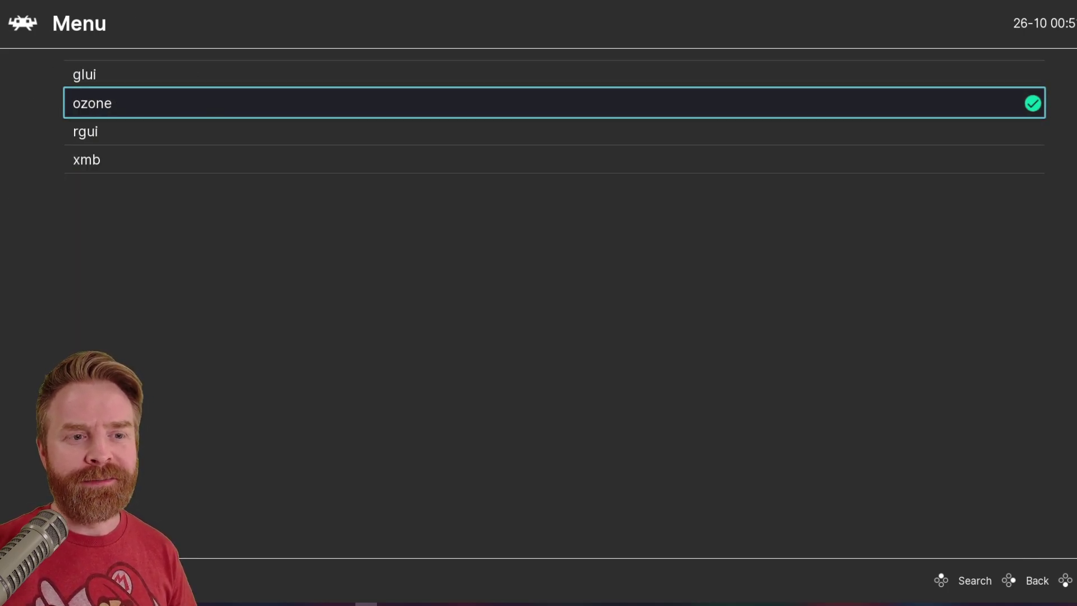
key("Up")
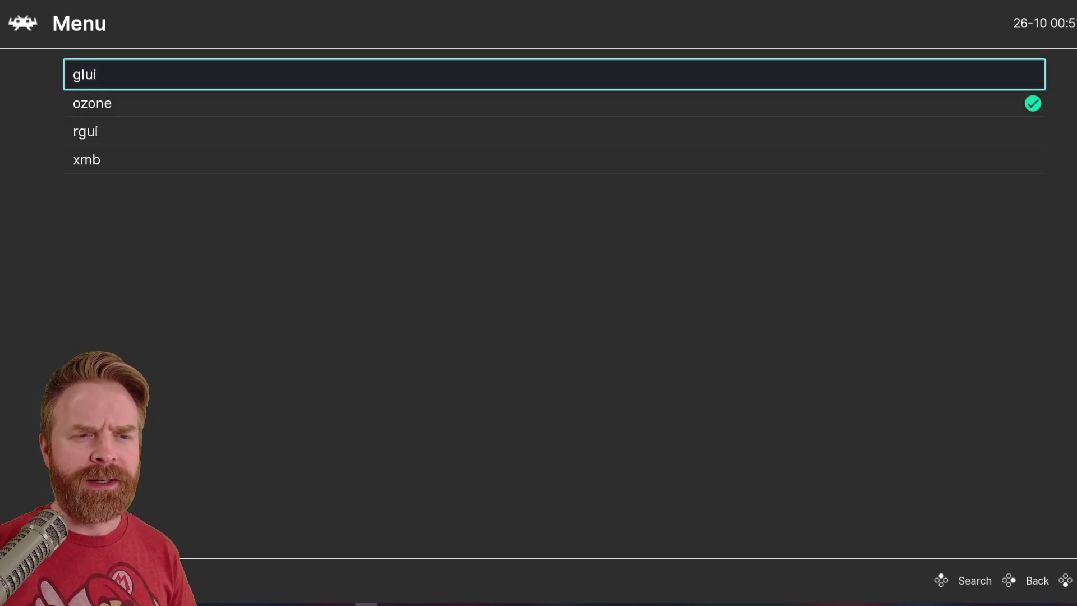
key("Return")
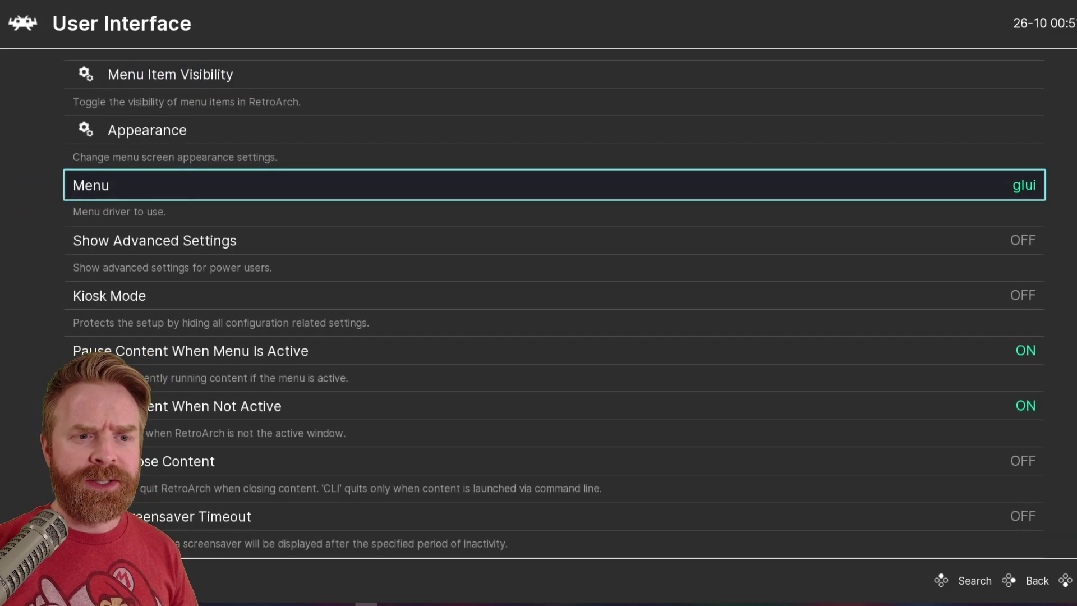
- Return to the main menu and restart RetroArch to apply the new menu driver
key("BackSpace")
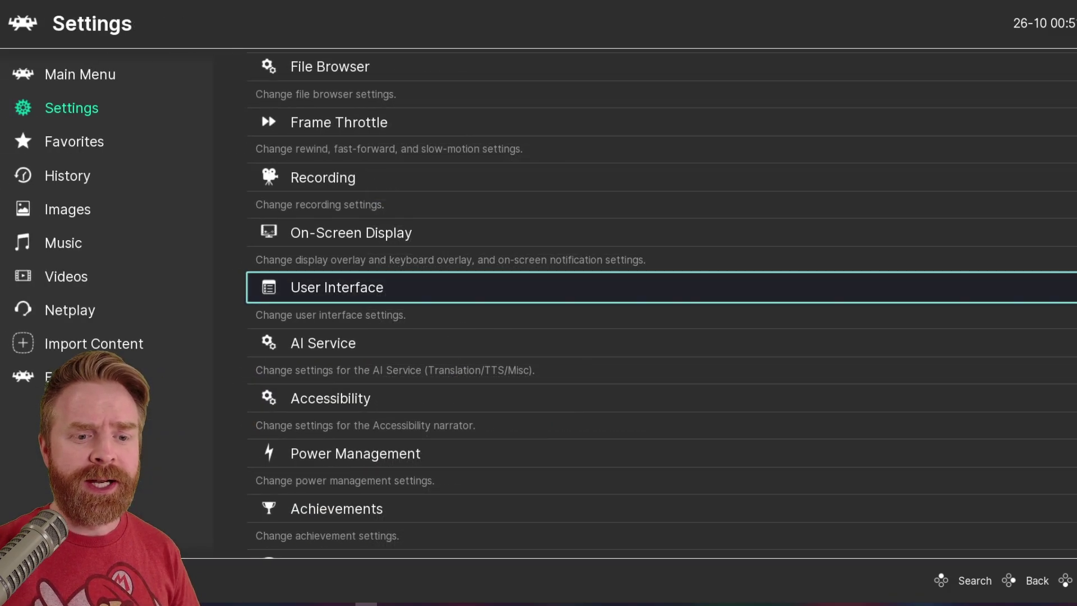
key("Left")
key("Up")
key("Right")
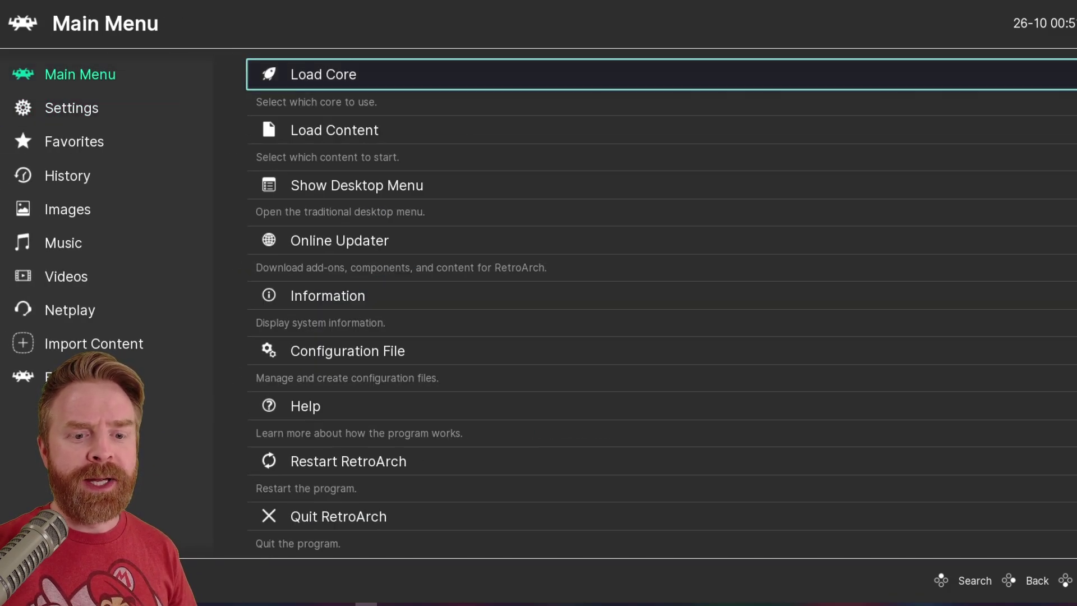
key("Up")
key("Up")
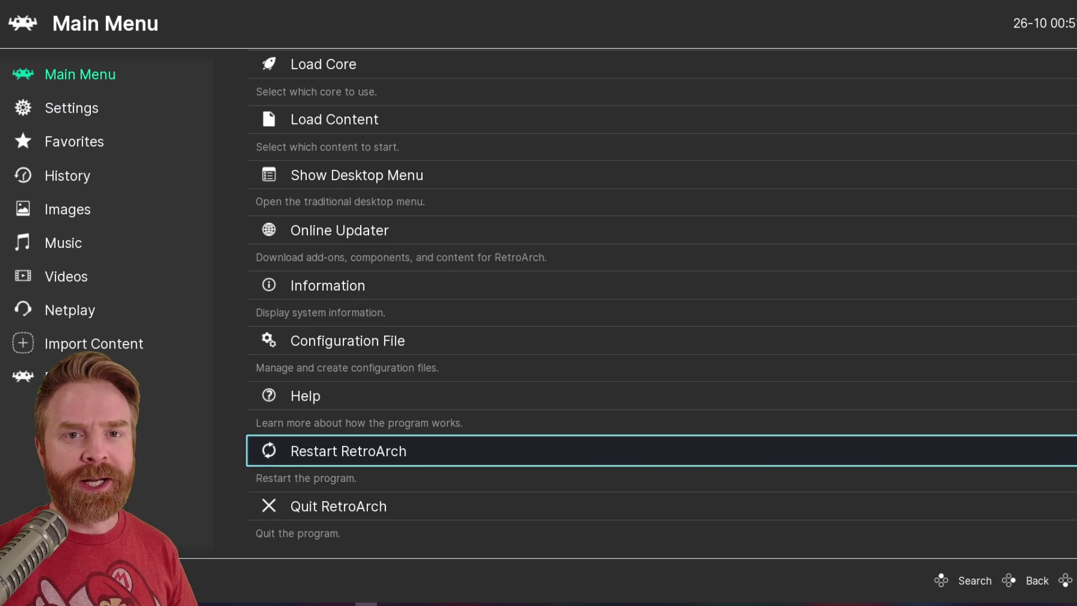
key("Return")
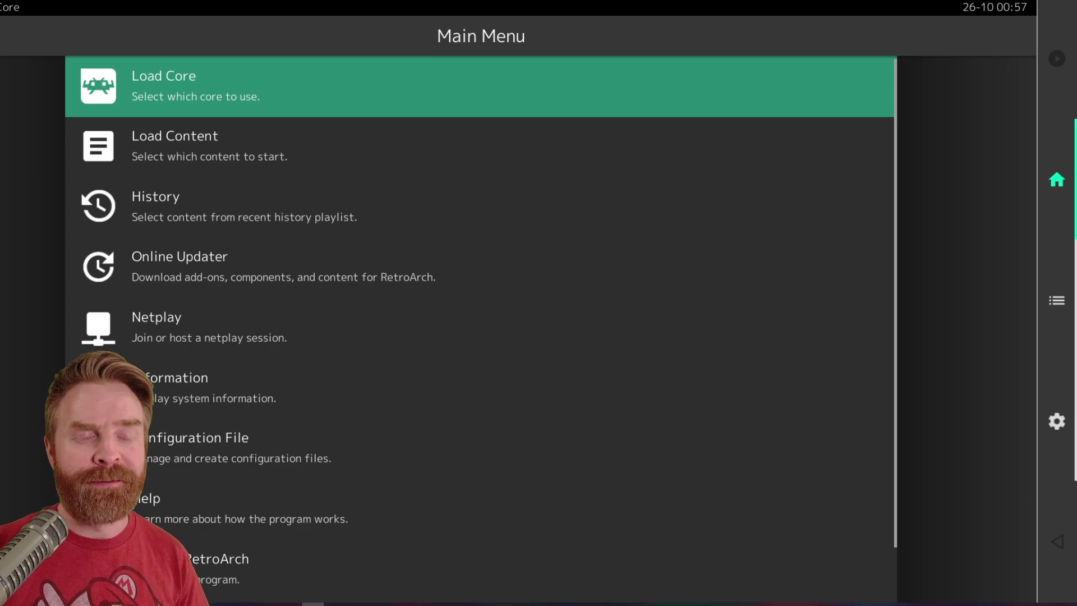
- Open the User Interface settings in the glui menu
key("Down")
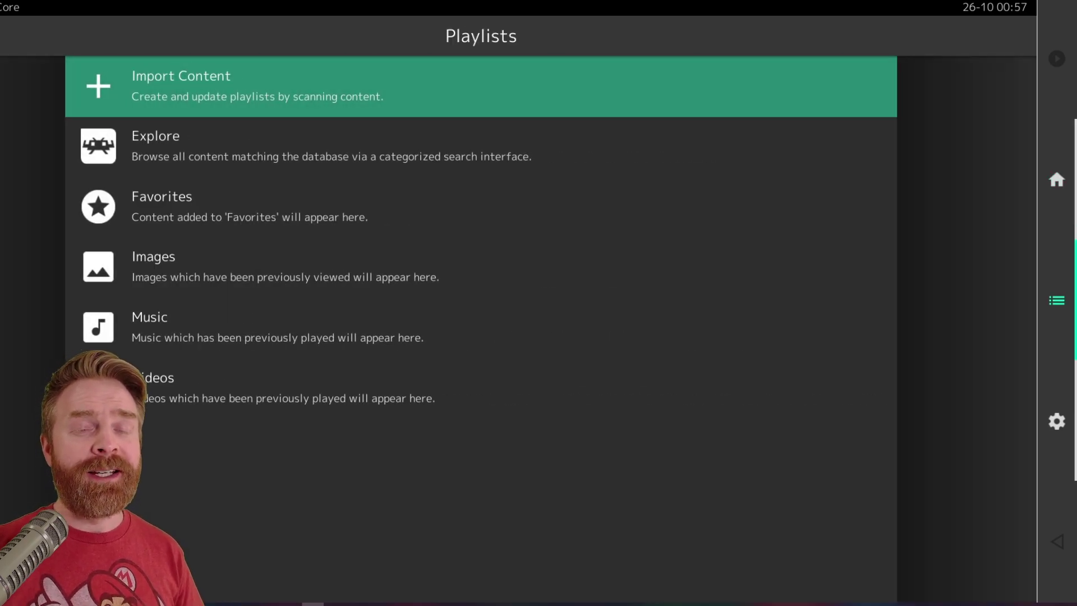
key("Down")
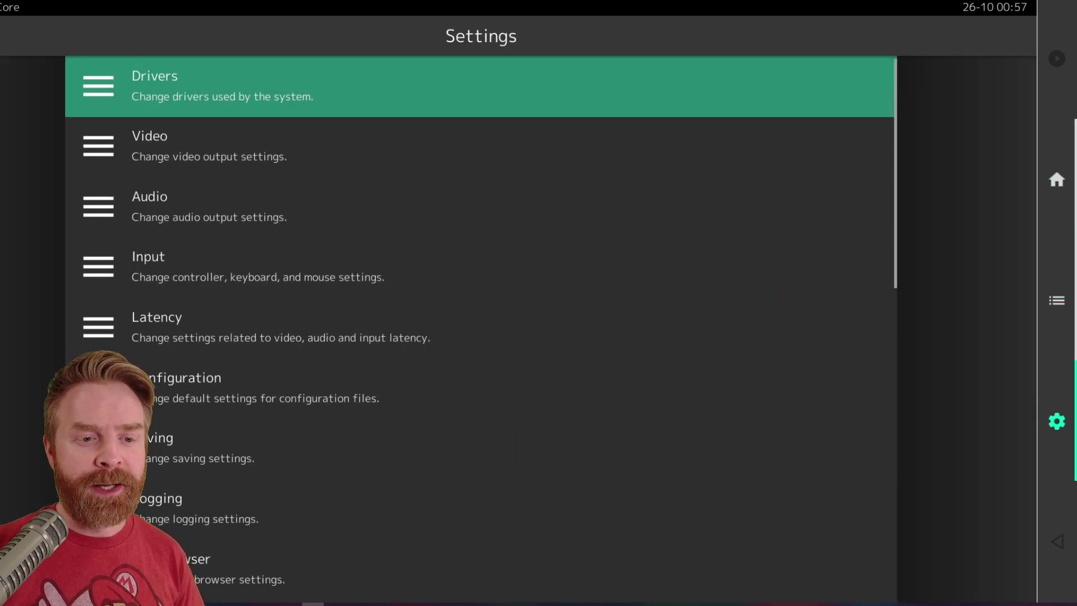
key("Down")
key("Down")
key("Down")
key("Down")
key("Down")
key("Down")
key("Down")
key("Down")
key("Down")
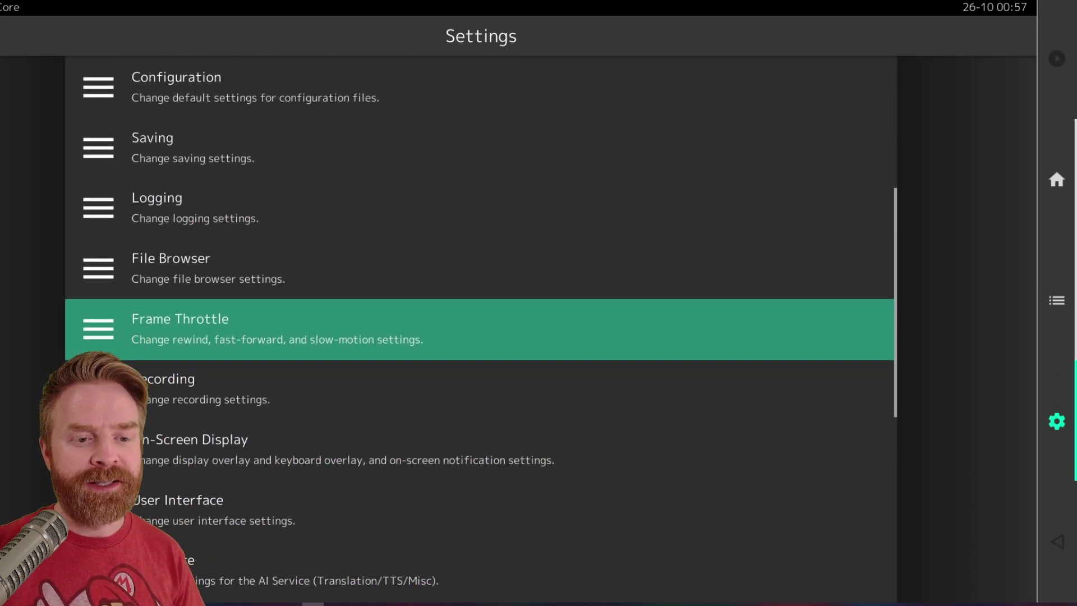
key("Down")
key("Down")
key("Down")
key("Down")
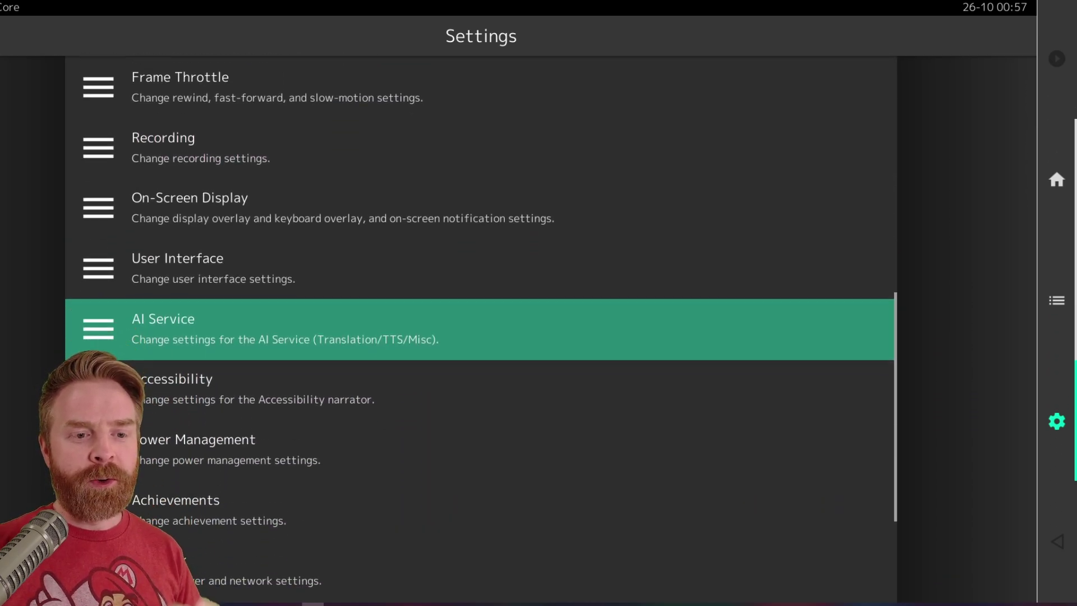
key("Up")
key("Return")
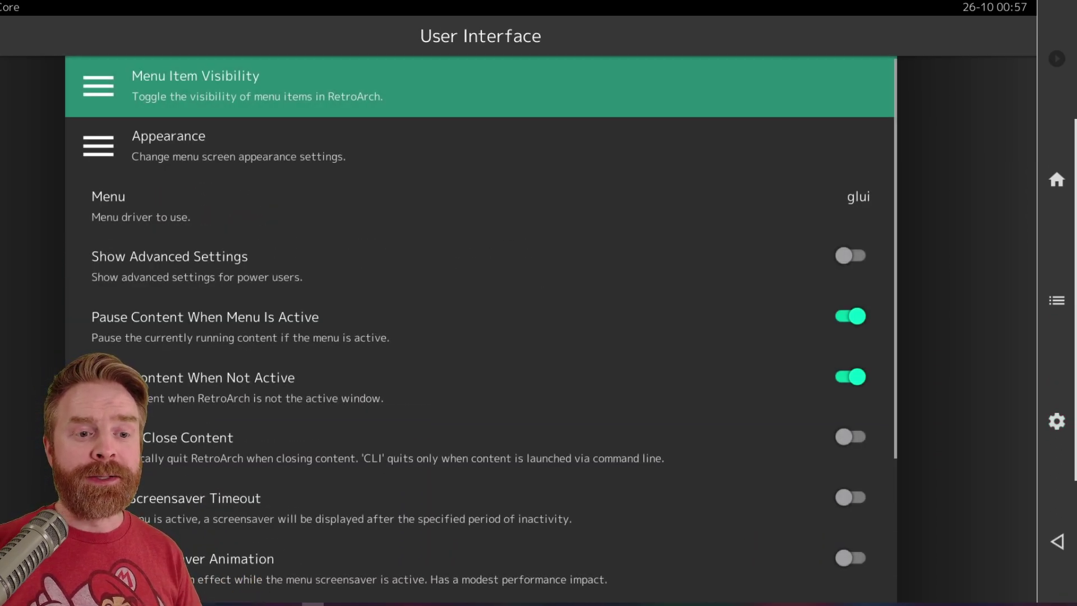
- Choose rgui as the menu driver
key("Down")
key("Down")
key("Return")
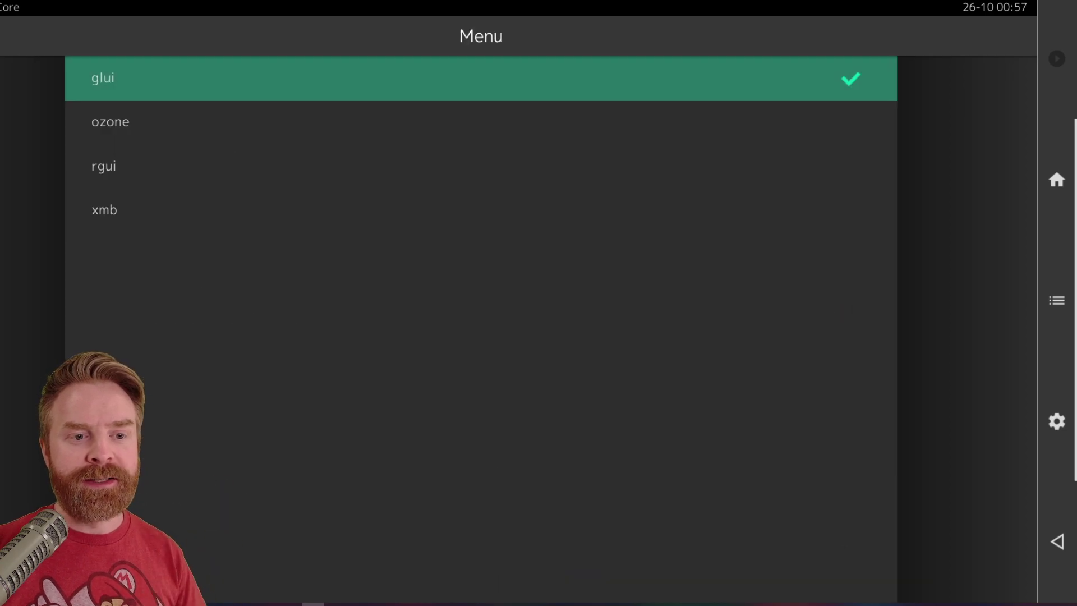
key("Down")
key("Down")
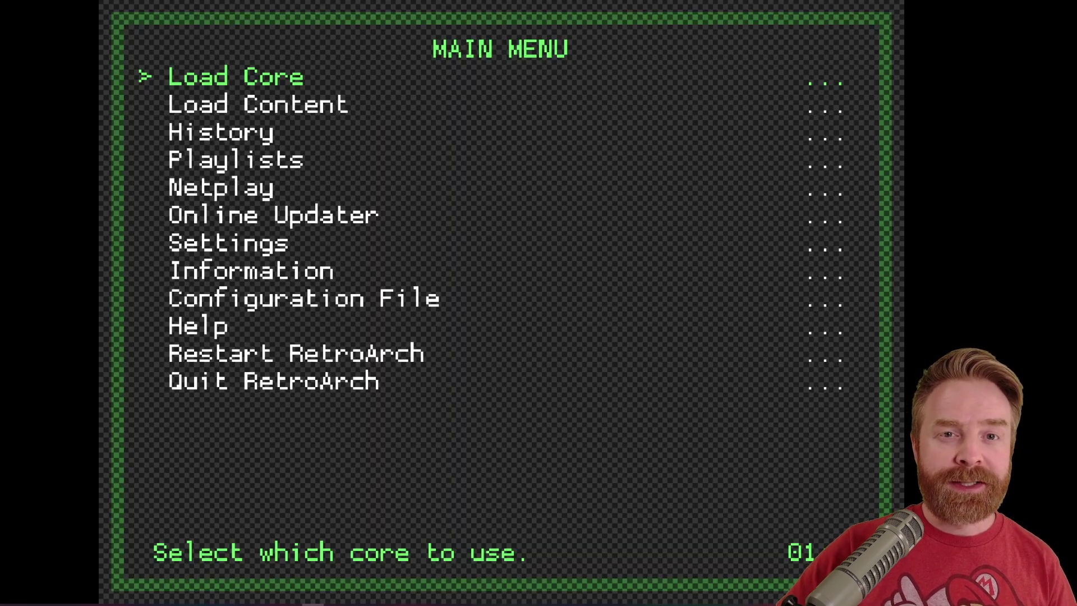
- Open the Appearance options of the User Interface settings in the rgui menu
key("Down")
key("Down")
key("Down")
key("Down")
key("Down")
key("Down")
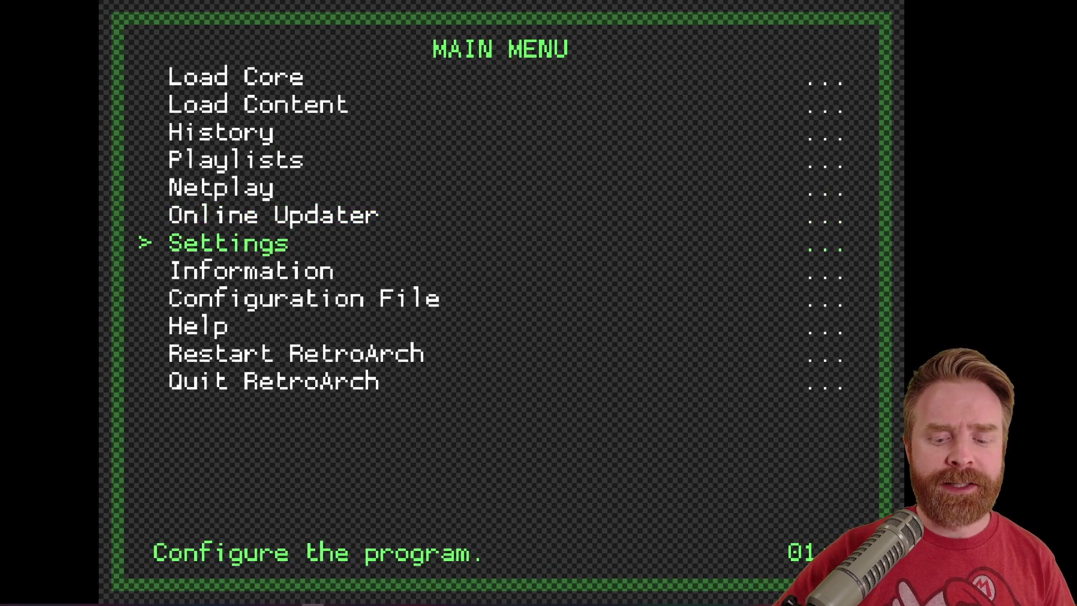
key("Return")
key("Down")
key("Down")
key("Down")
key("Down")
key("Down")
key("Down")
key("Down")
key("Down")
key("Down")
key("Down")
key("Down")
key("Down")
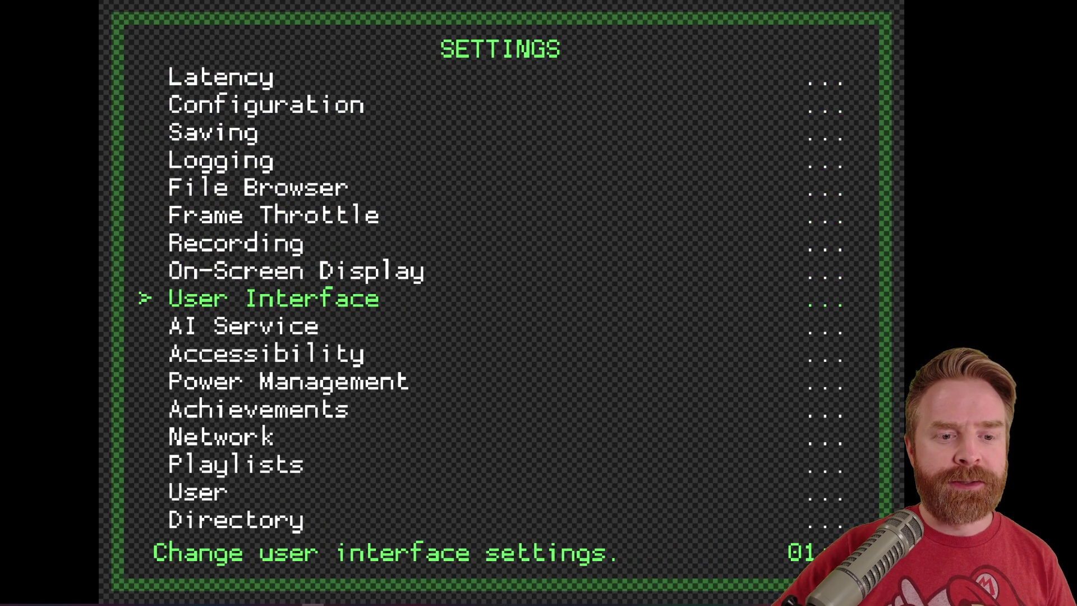
key("Return")
key("Down")
key("Return")
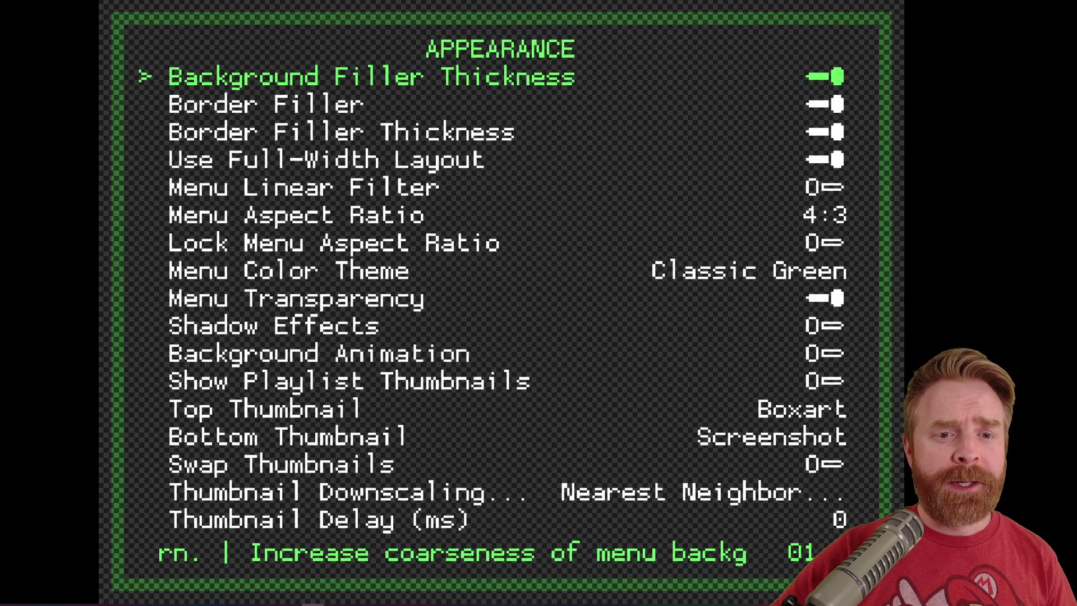
- Set the rgui menu color theme to Classic Violet
key("Down")
key("Down")
key("Down")
key("Down")
key("Down")
key("Down")
key("Down")
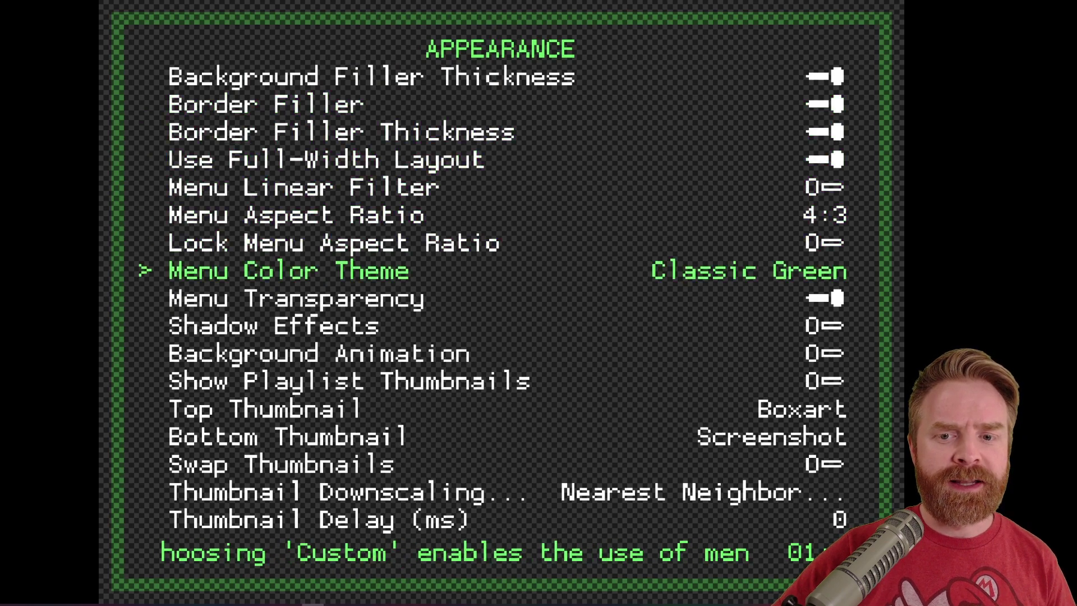
key("Right")
key("Right")
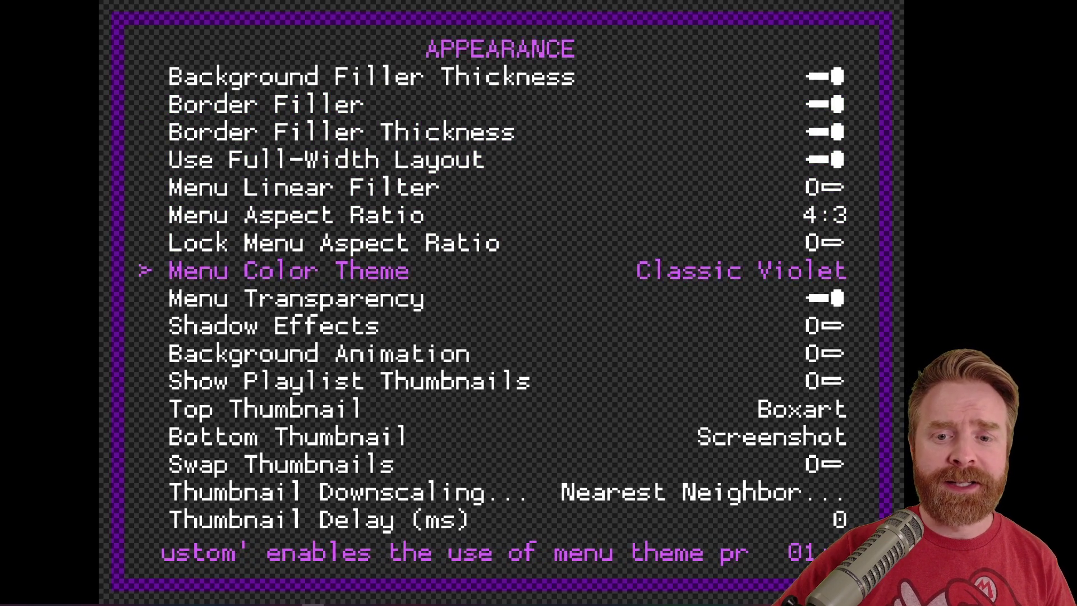
- Set the rgui menu color theme to Golden and return to the User Interface settings
key("Right")
key("Right")
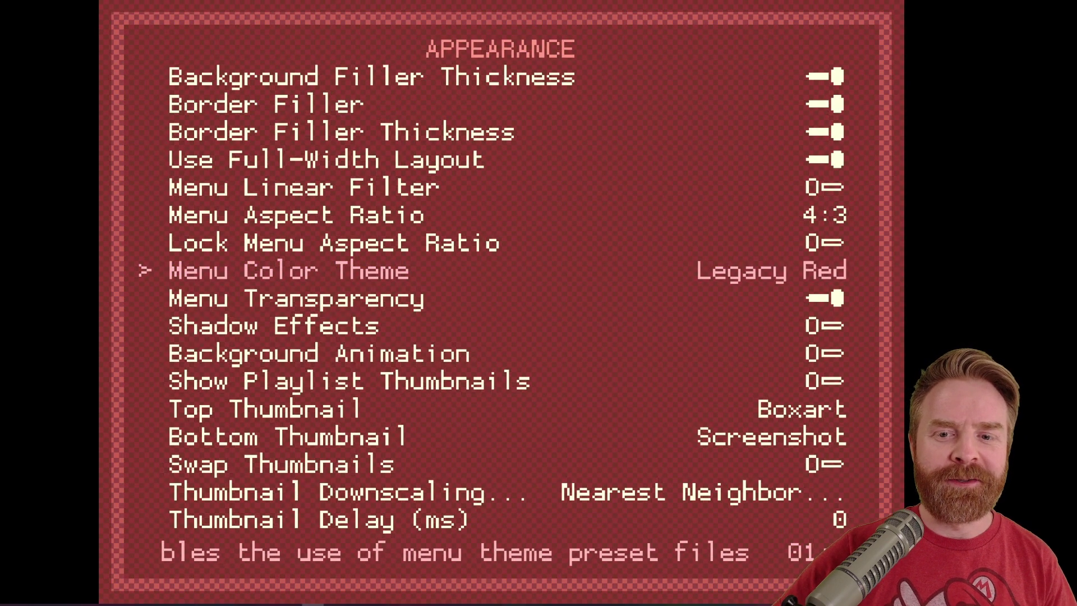
key("Right")
key("Right")
key("Right")
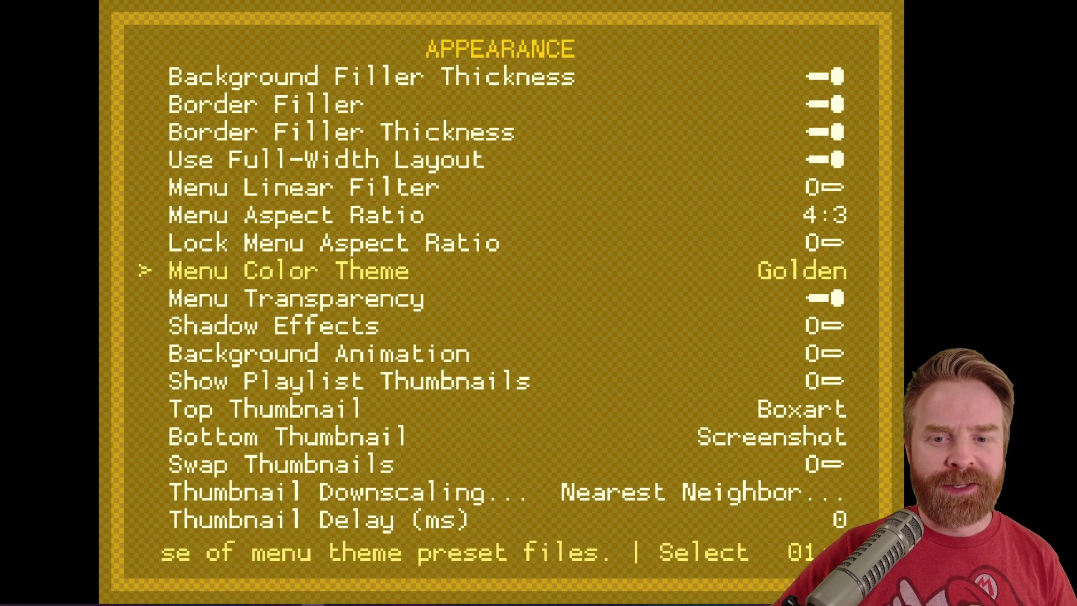
key("BackSpace")
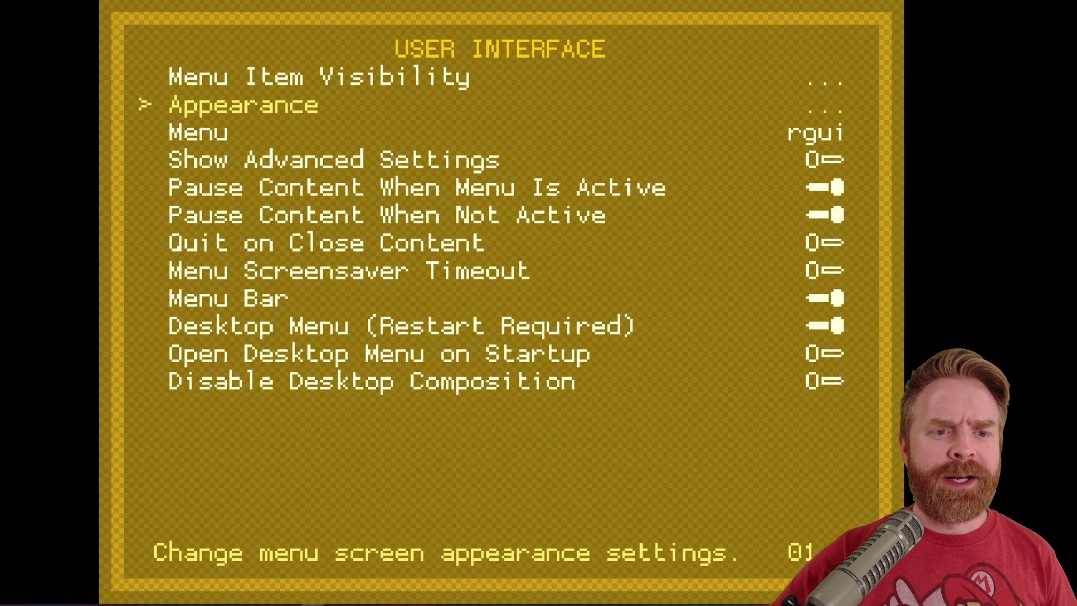
key("Down")
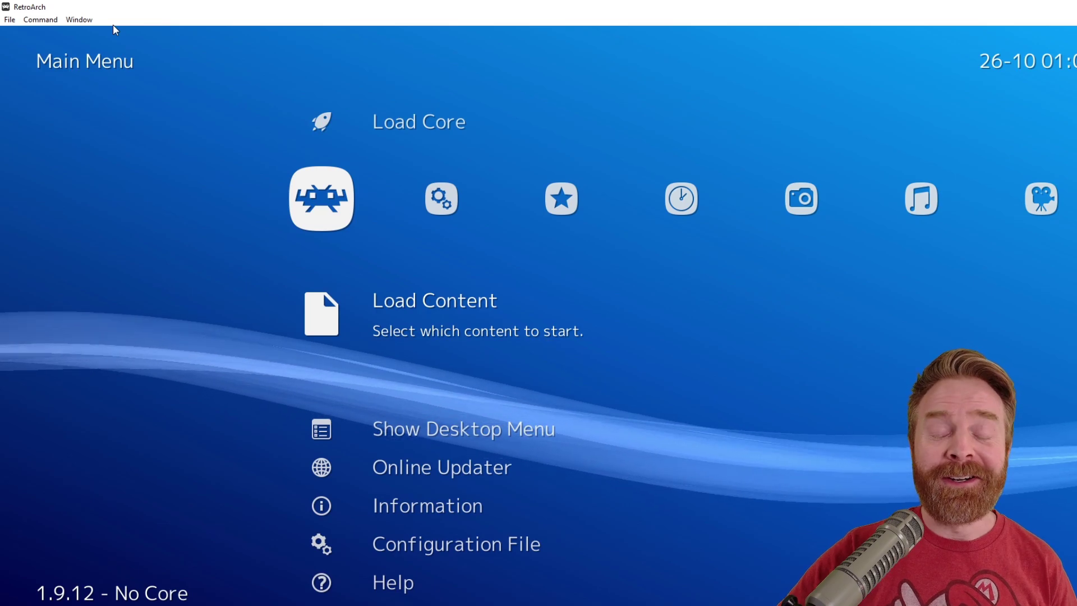
- Open the User Interface settings in the xmb menu
key("Right")
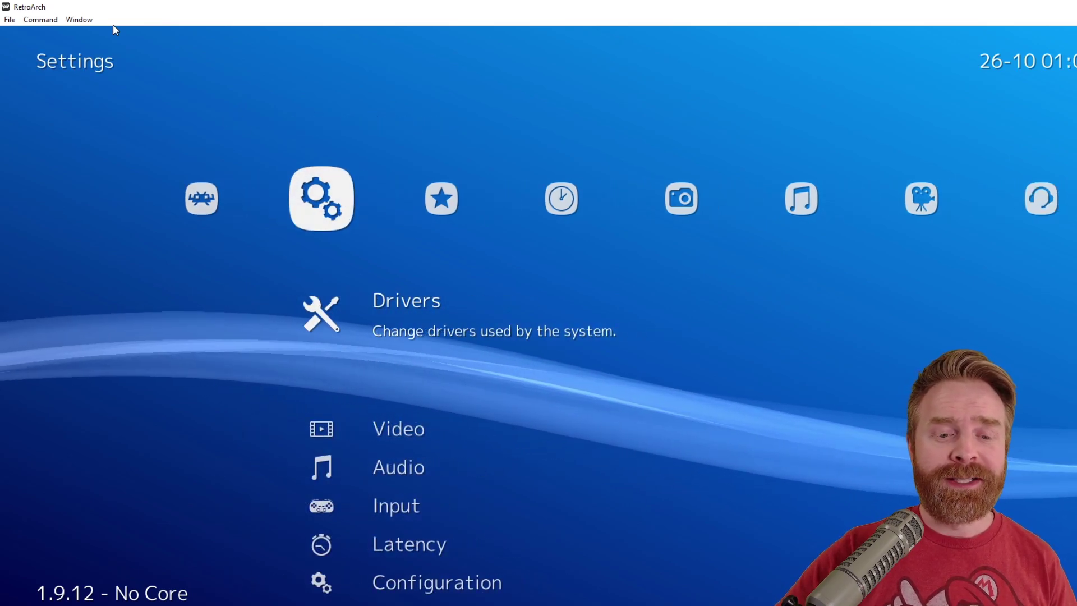
key("Down")
key("Down")
key("Down")
key("Down")
key("Down")
key("Down")
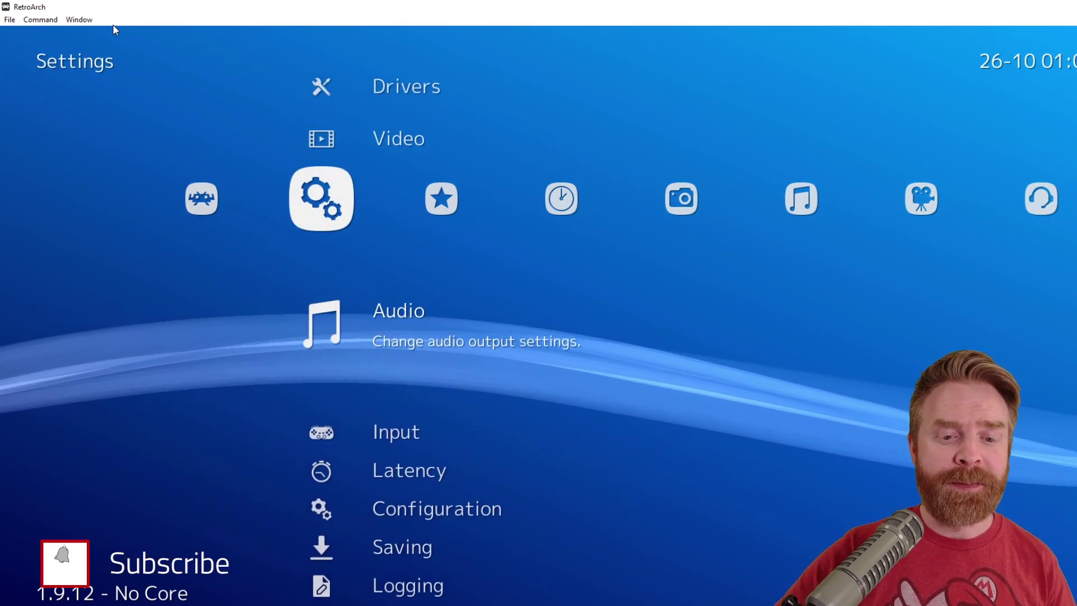
key("Down")
key("Down")
key("Down")
key("Down")
key("Down")
key("Down")
key("Down")
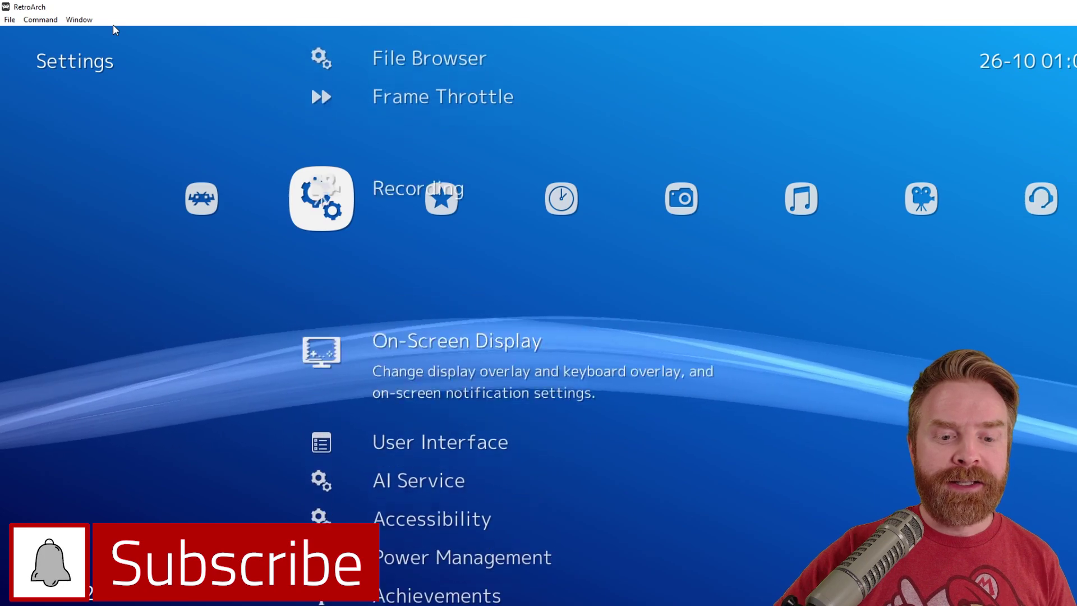
key("Up")
key("Return")
- Open the Appearance options of the User Interface settings in the xmb menu
key("Down")
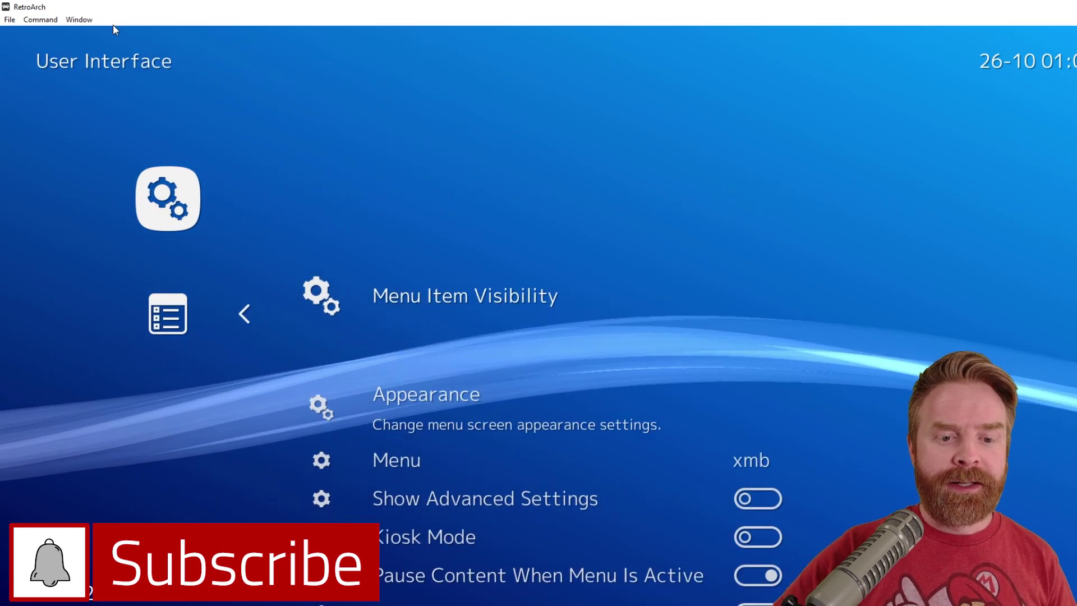
key("Down")
key("Up")
key("Return")
- Cycle the xmb menu color theme through Apple Green, Volcanic Red and Light
key("Down")
key("Down")
key("Down")
key("Down")
key("Down")
key("Down")
key("Down")
key("Down")
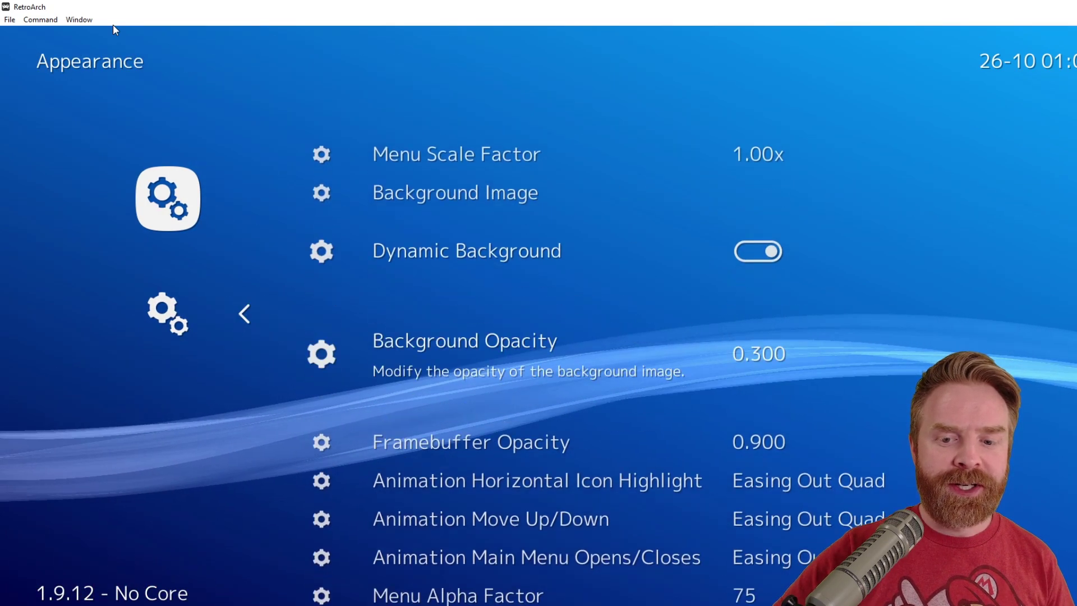
key("Down")
key("Down")
key("Down")
key("Down")
key("Down")
key("Down")
key("Down")
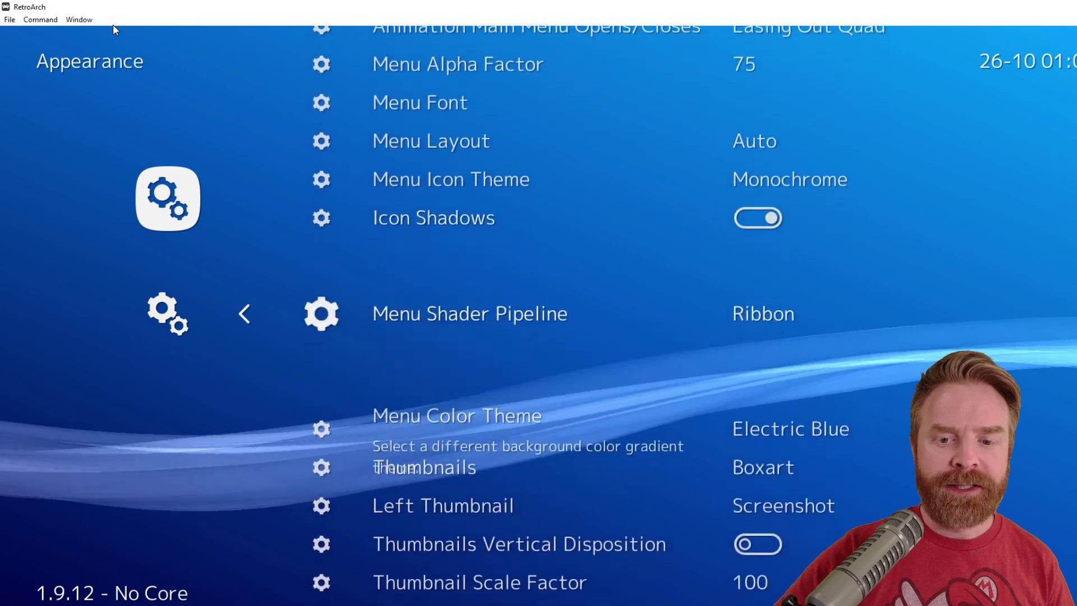
key("Up")
key("Right")
key("Right")
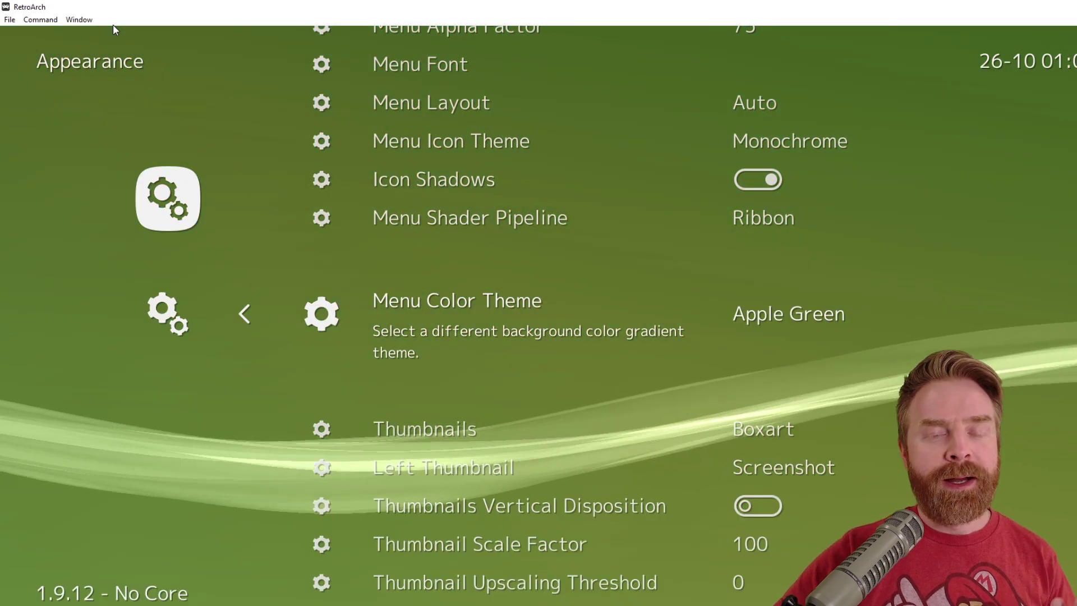
key("Right")
key("Right")
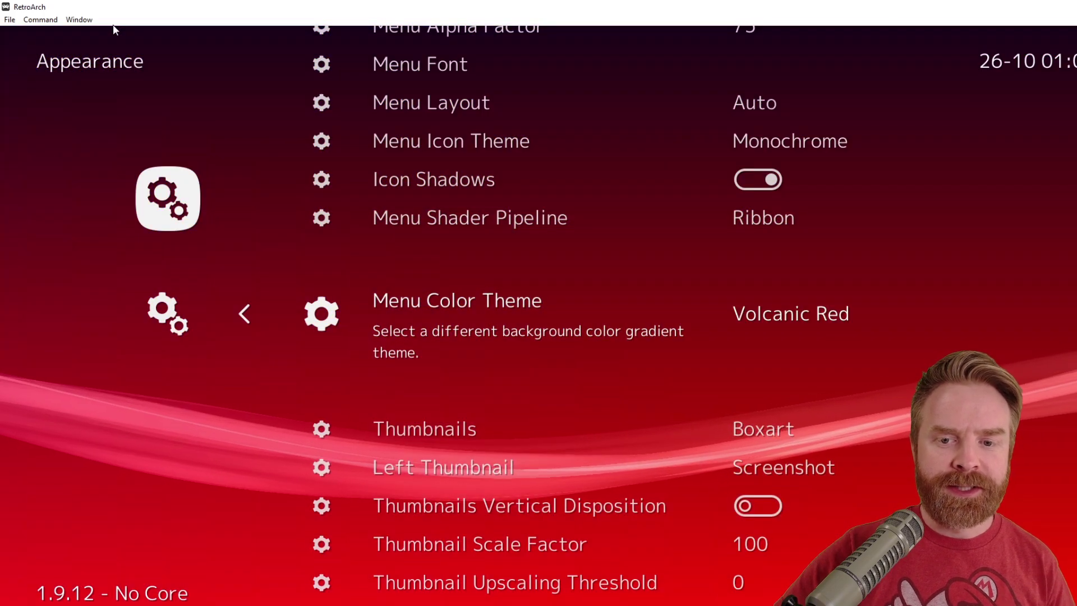
key("Right")
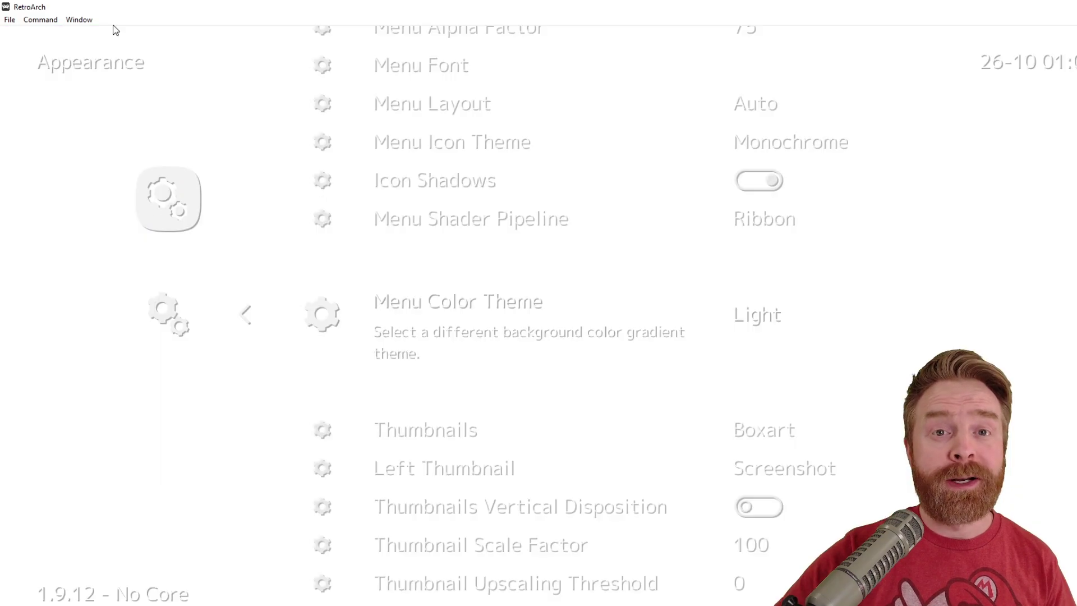
key("Right")
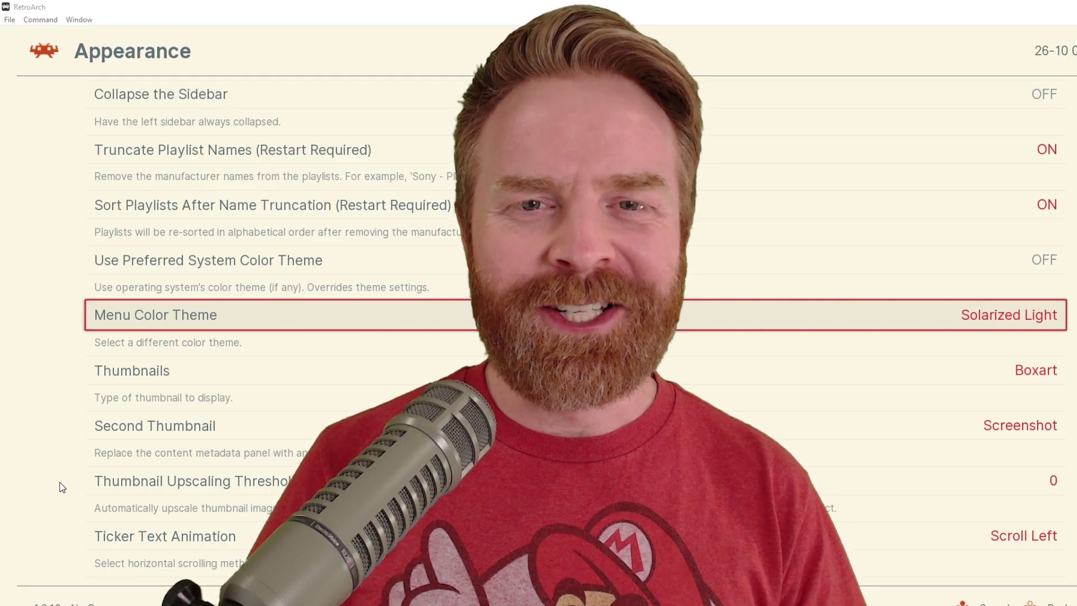